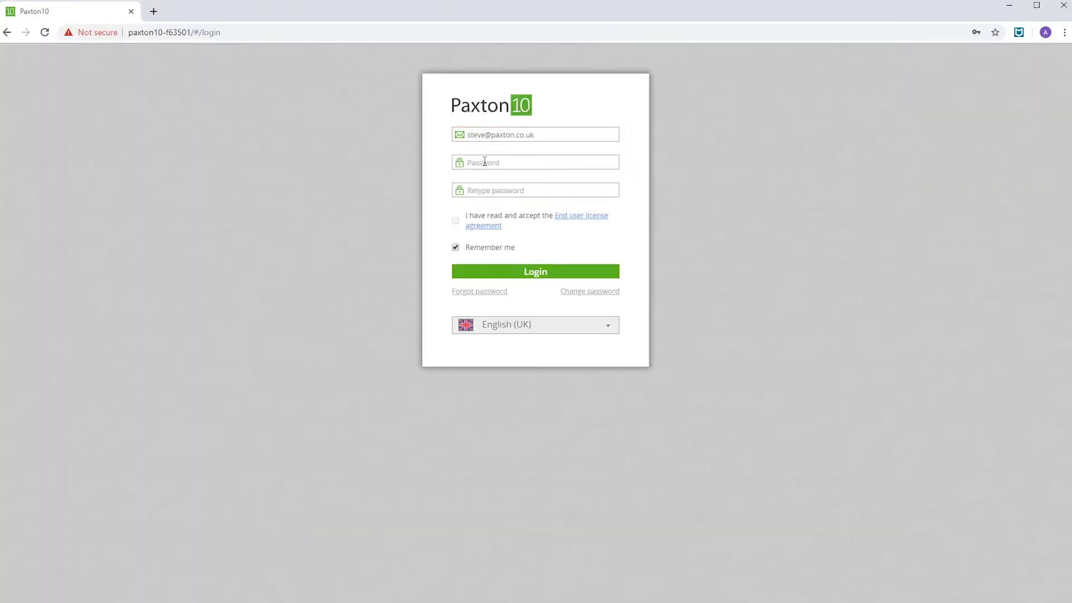
Enter the account password in both the Password and Retype password fields
text(•••••••)
key(Tab)
text(•••••••)
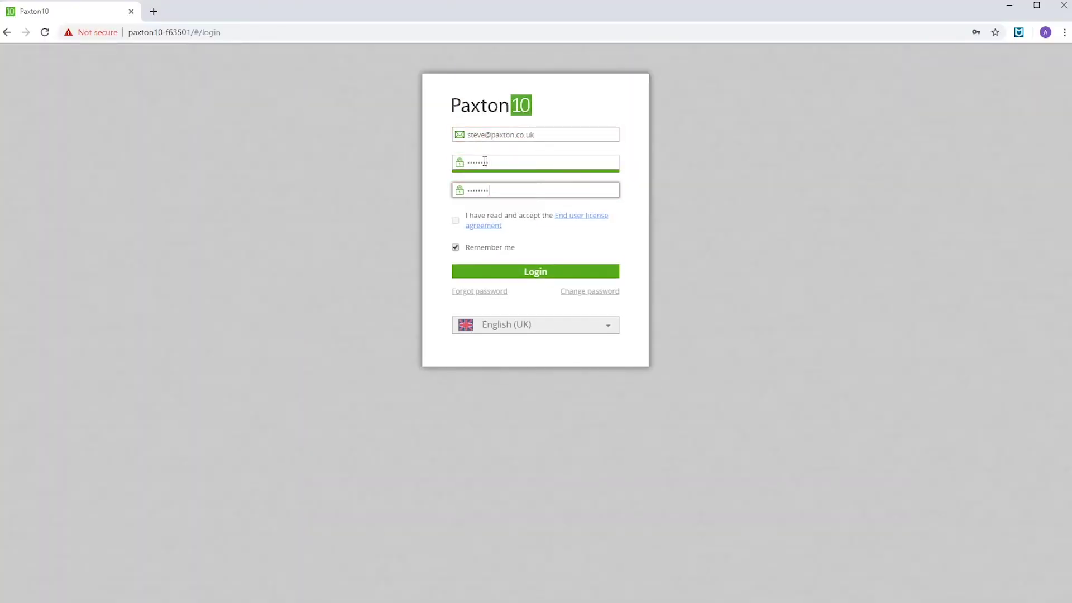
Tick and accept the end user licence agreement after scrolling to its end
click(456, 223)
scroll(507, 311, down, 20)
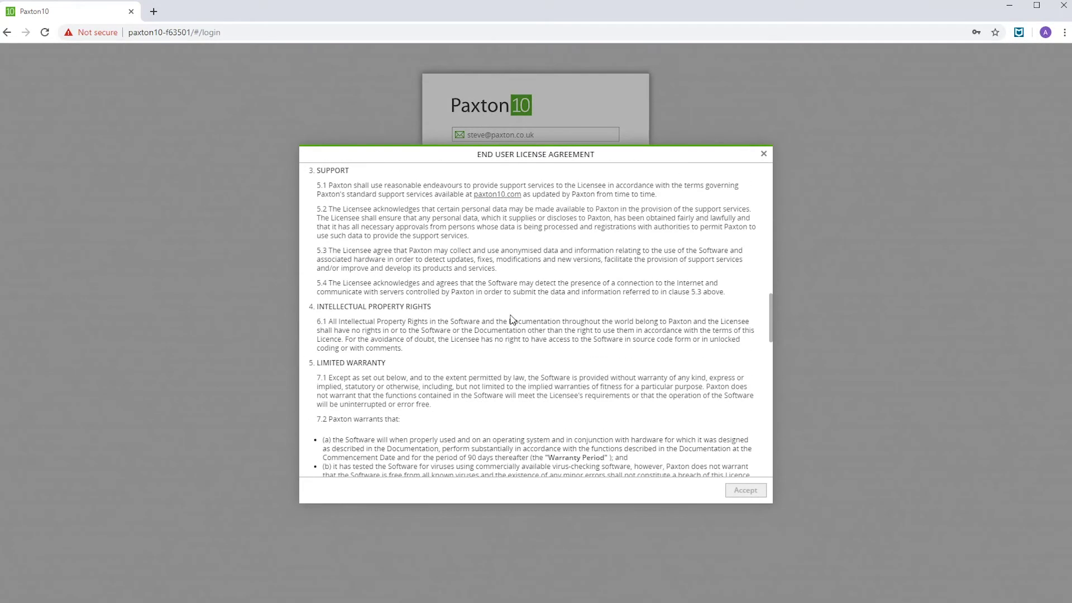
scroll(513, 319, down, 2)
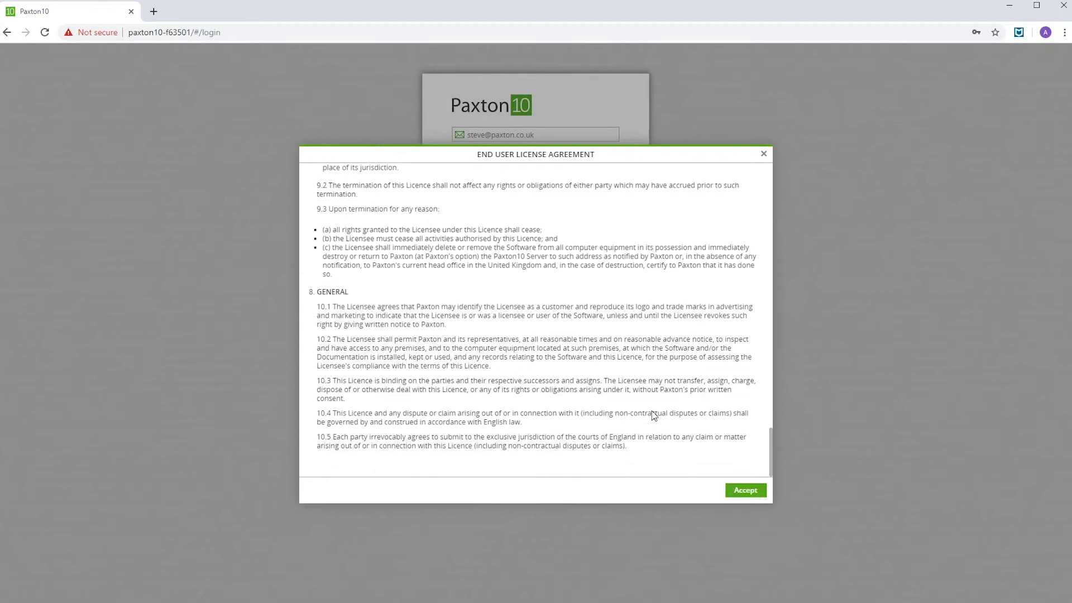
click(746, 490)
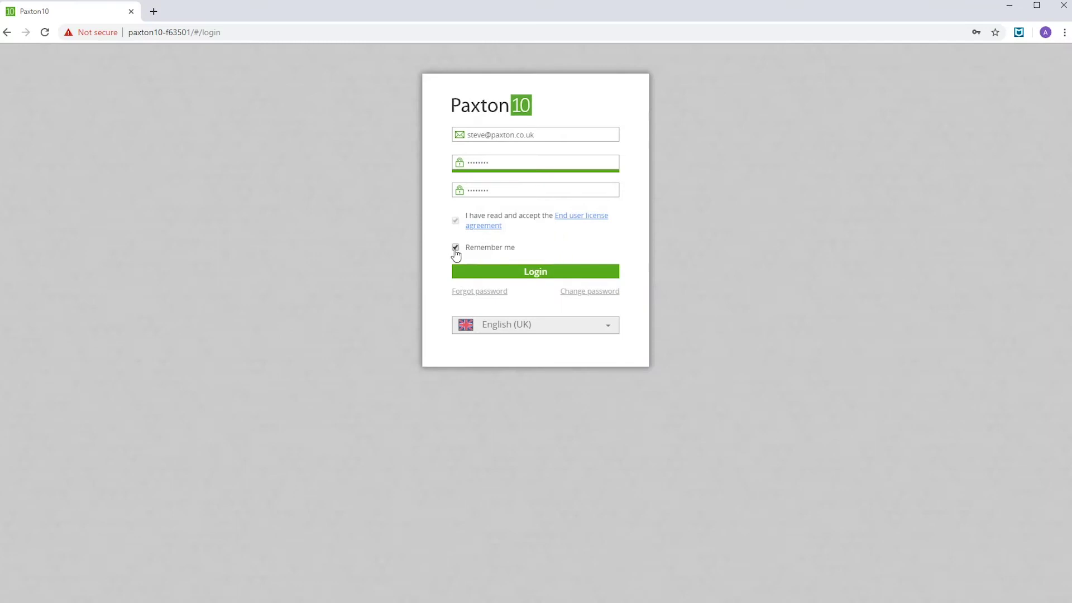
Log in, exit the help wizard, view the List All Users report, then return Home
click(508, 272)
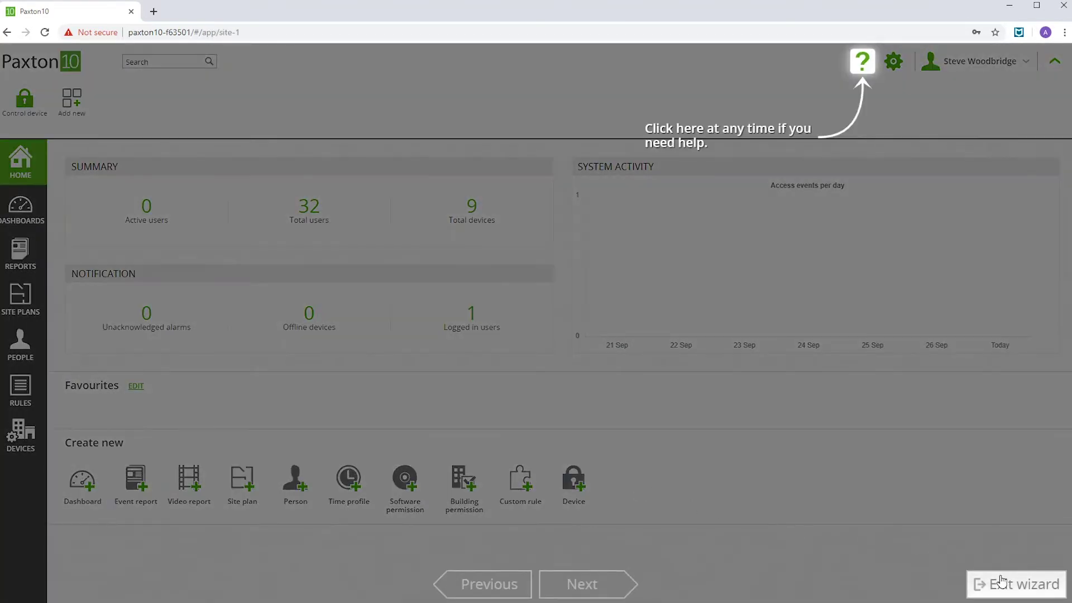
click(1010, 583)
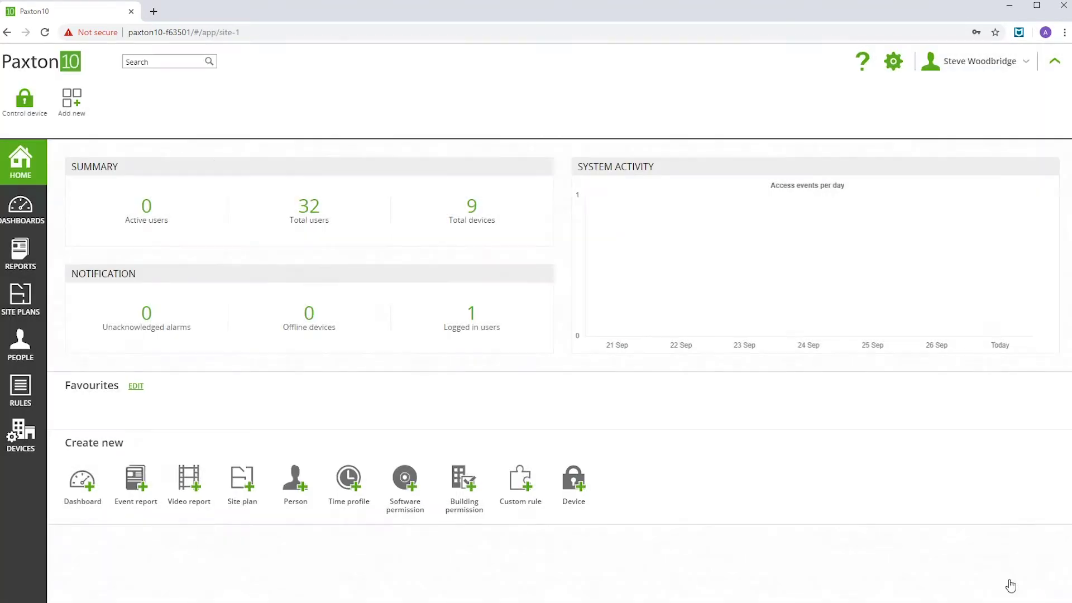
click(310, 210)
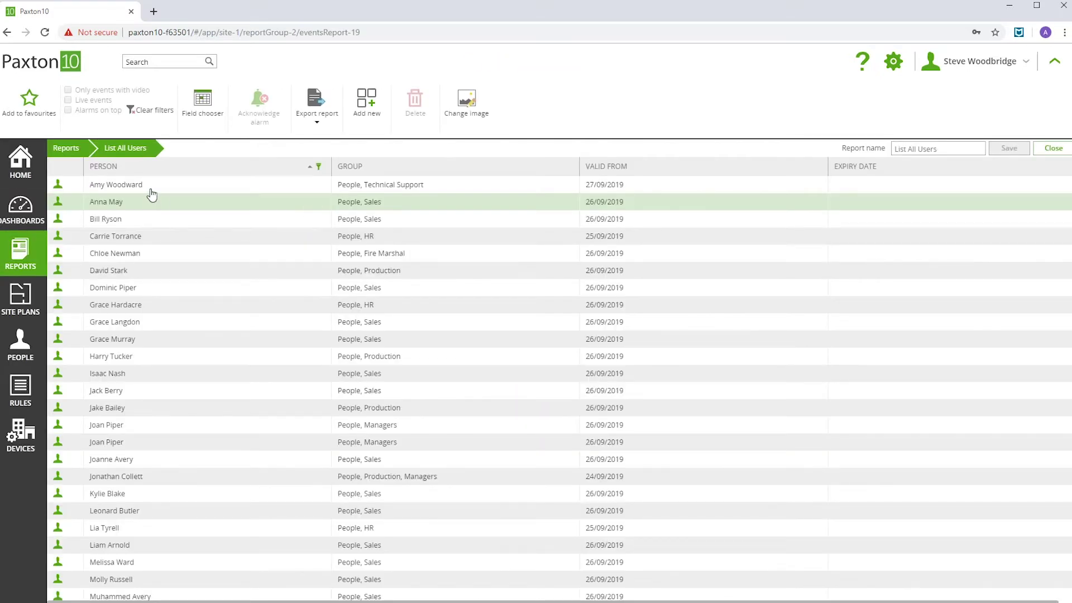
click(27, 175)
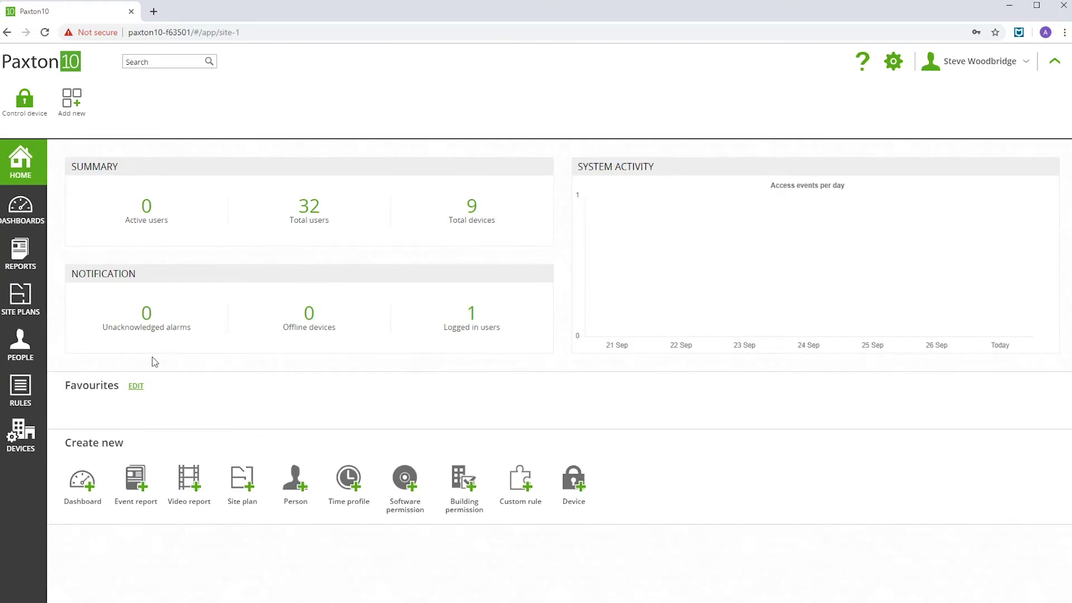
Add the All Events Today report to the Favourites shortcuts
click(136, 386)
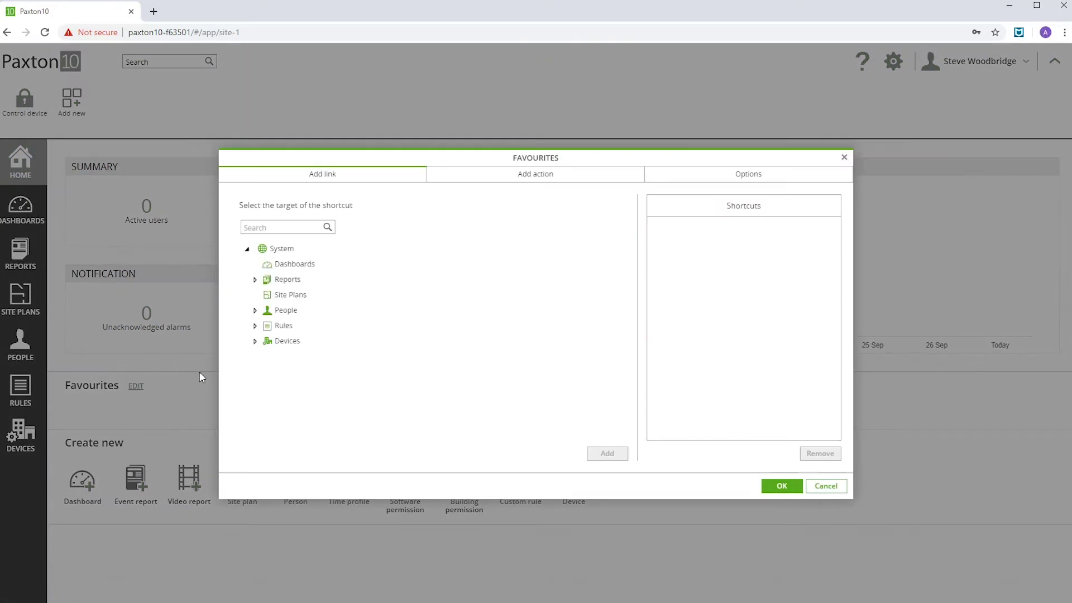
click(255, 279)
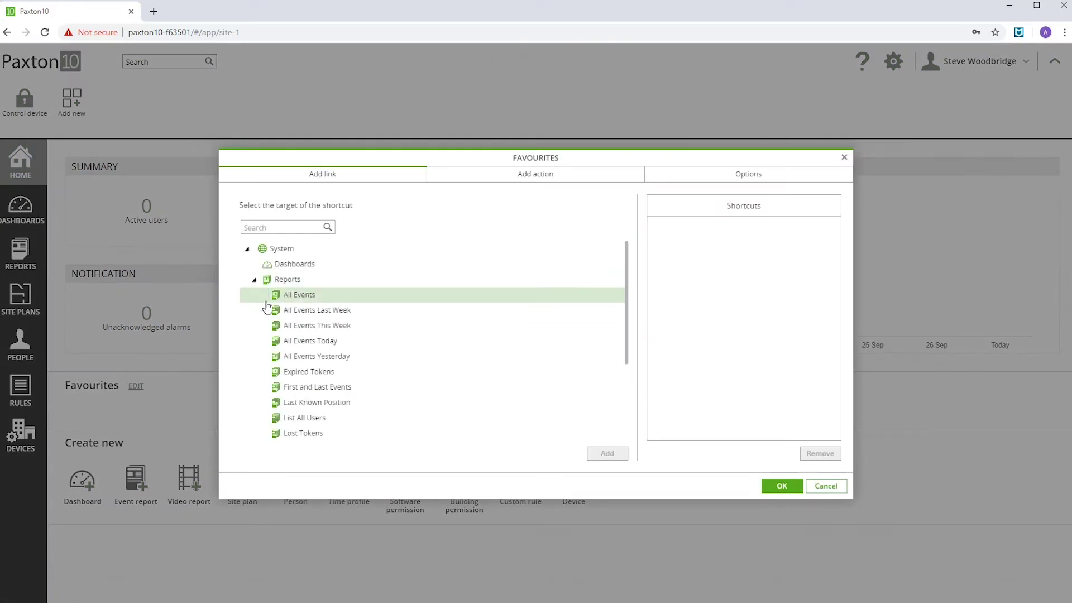
click(287, 345)
click(602, 454)
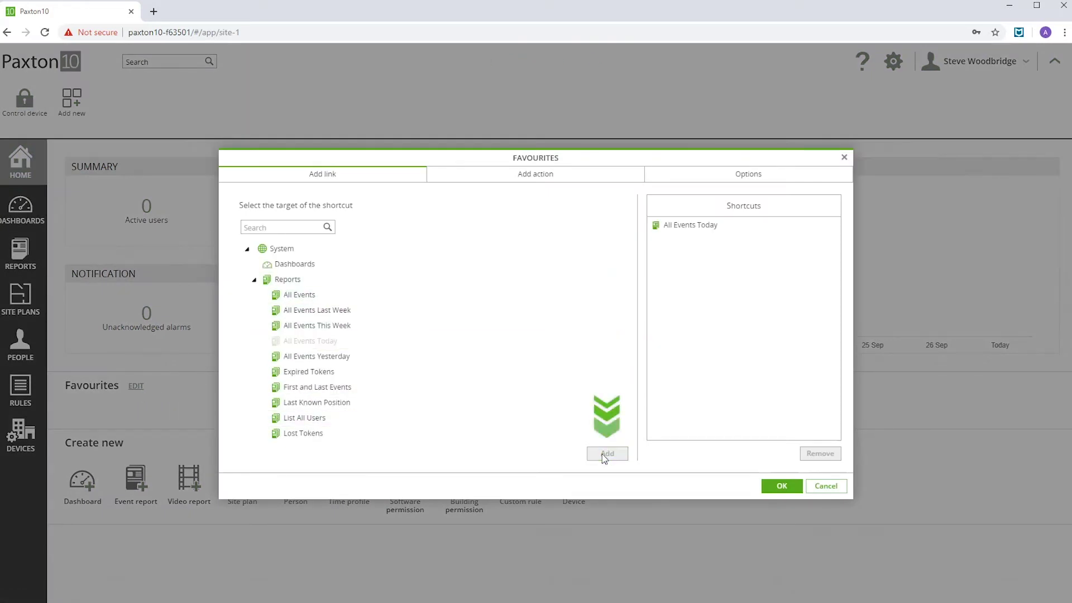
Add the Common Areas Front Door action to Favourites and save
click(537, 176)
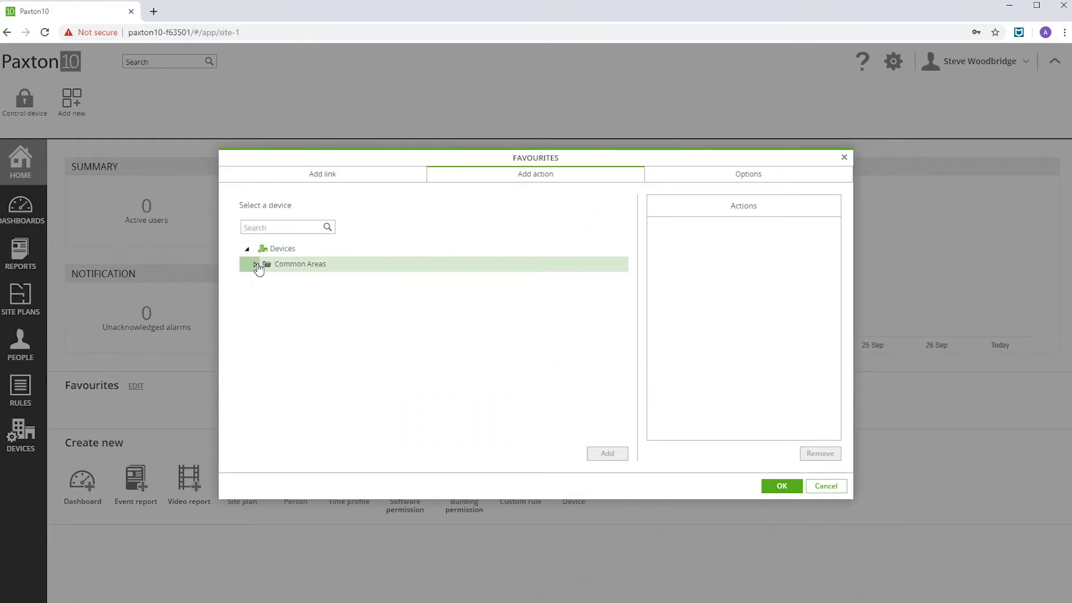
click(255, 264)
click(290, 285)
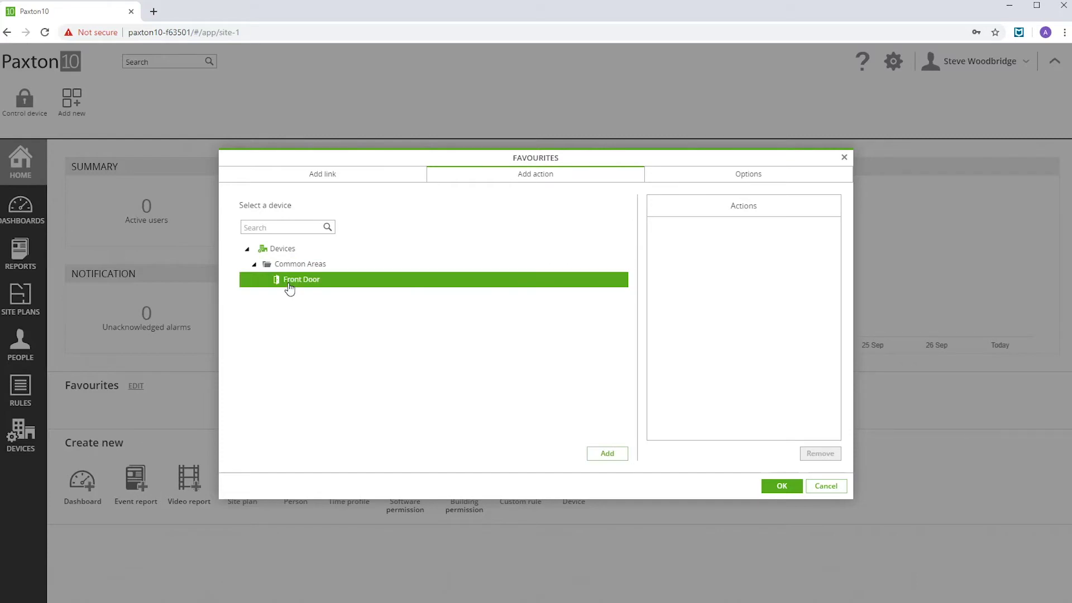
click(606, 455)
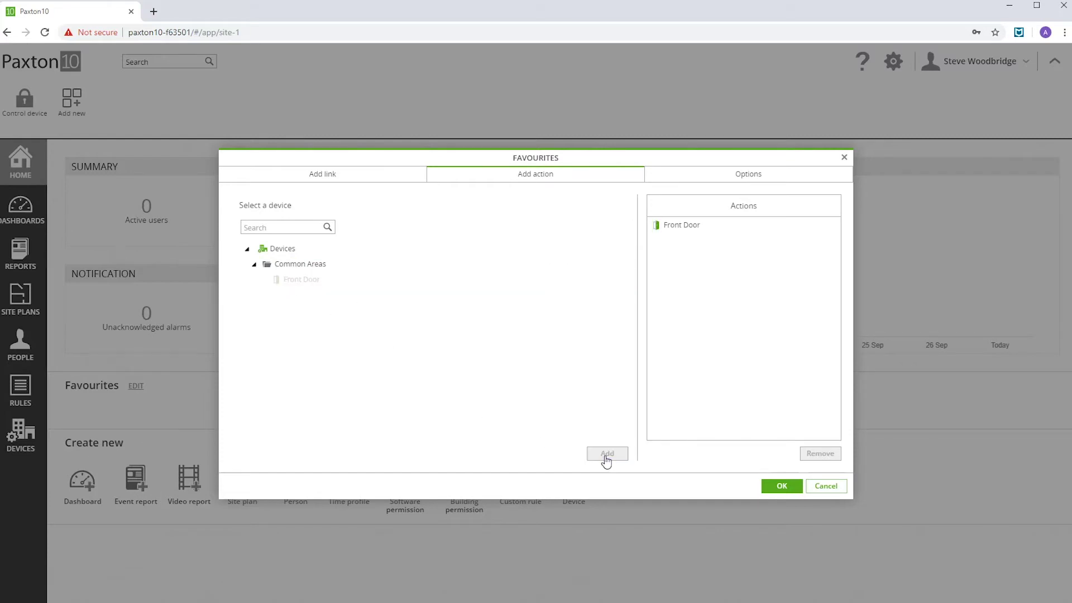
click(778, 488)
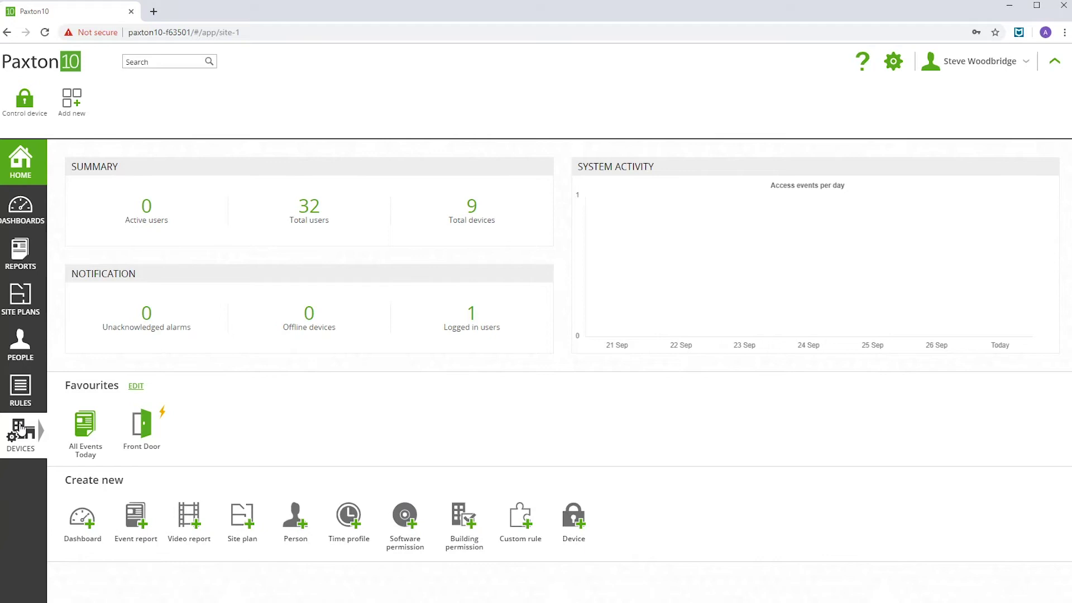
click(21, 352)
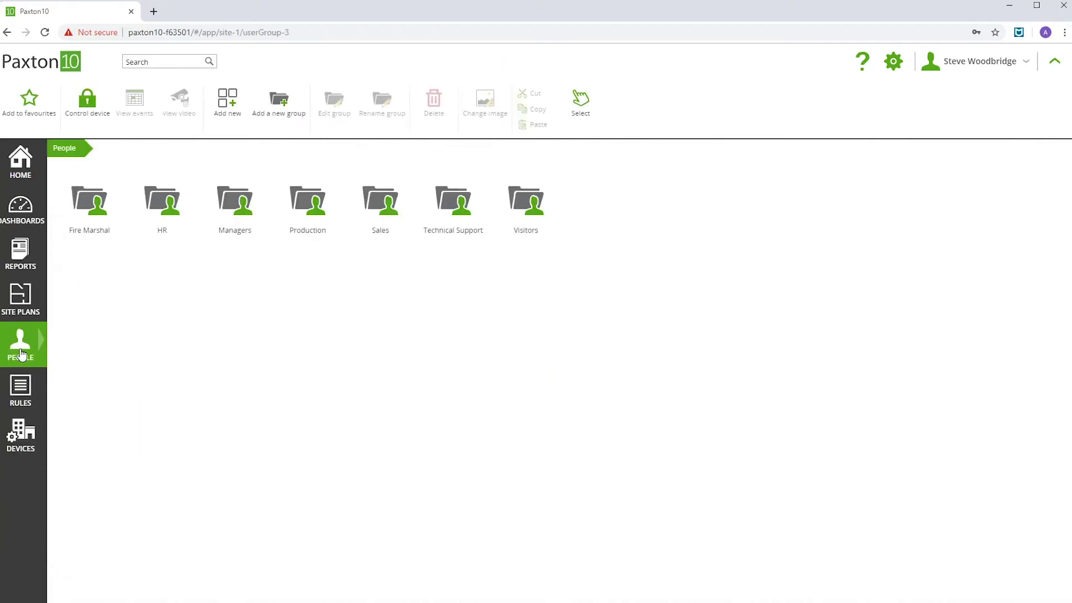
click(185, 211)
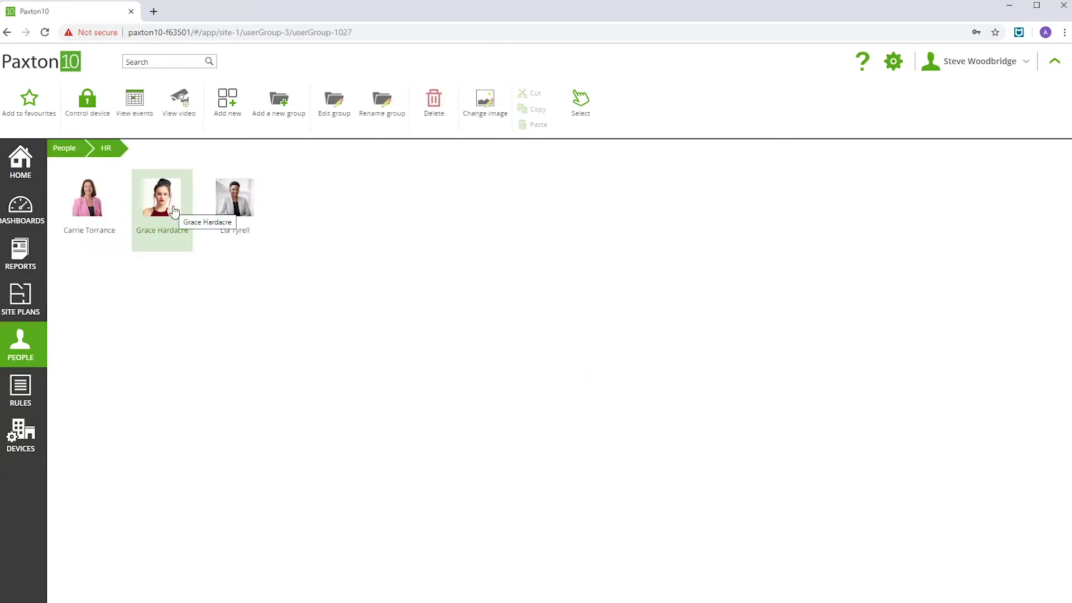
click(22, 168)
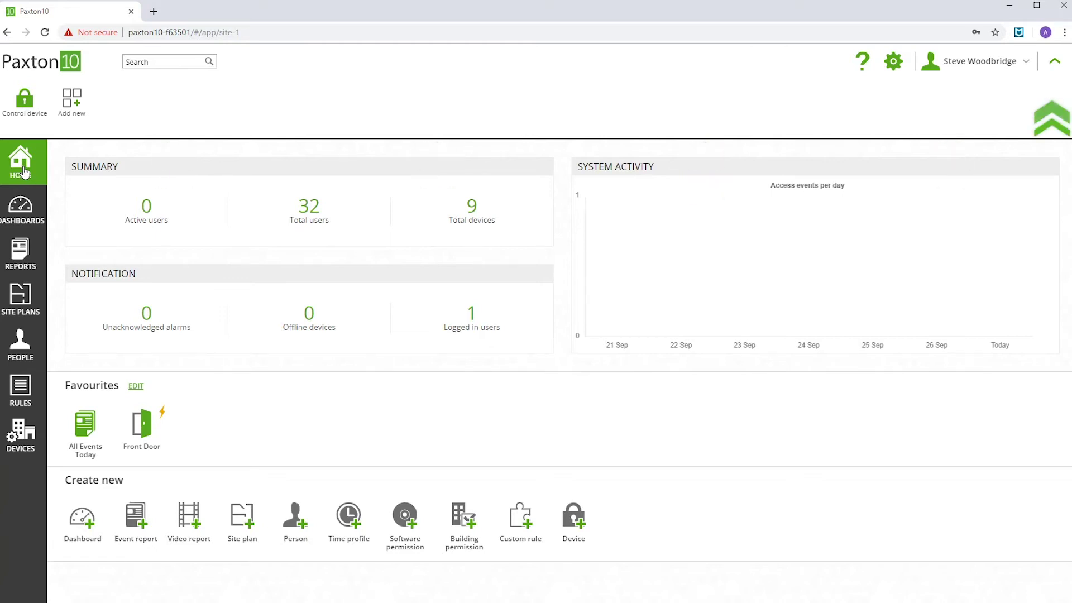
click(1055, 62)
click(1054, 65)
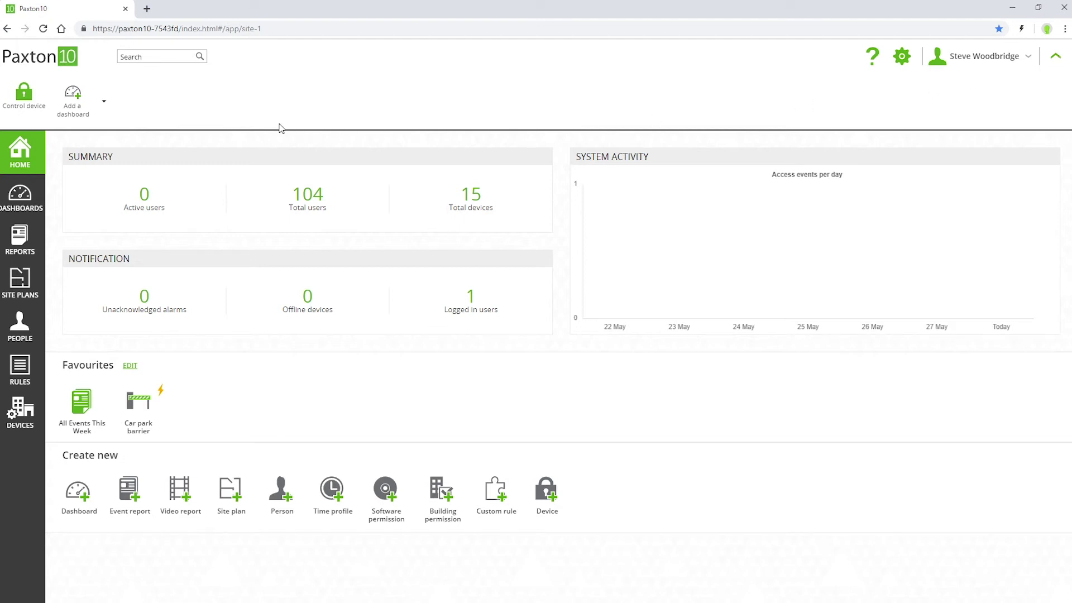
click(13, 380)
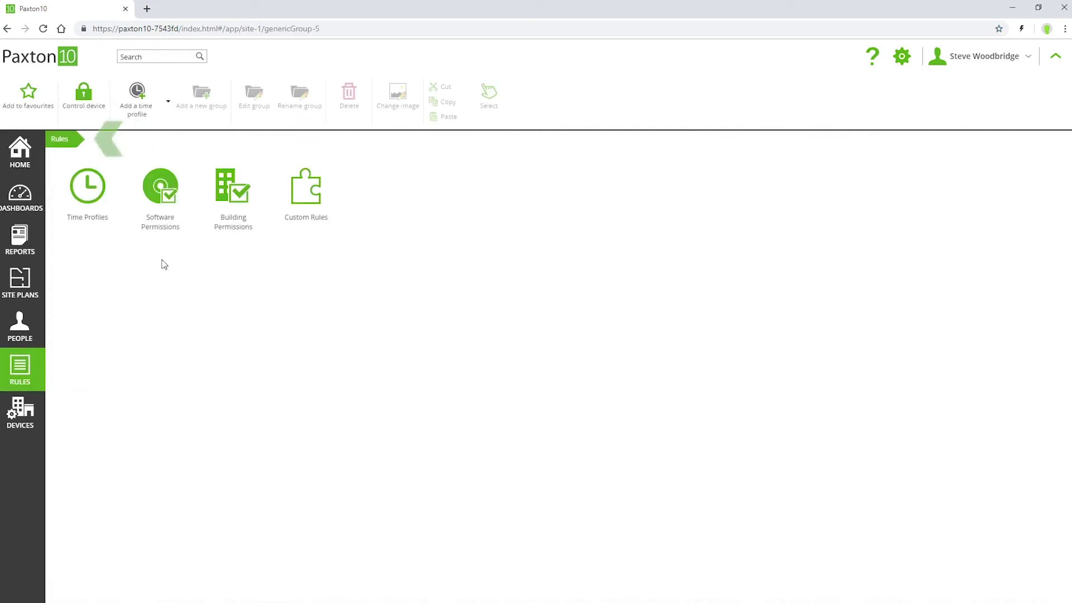
click(230, 200)
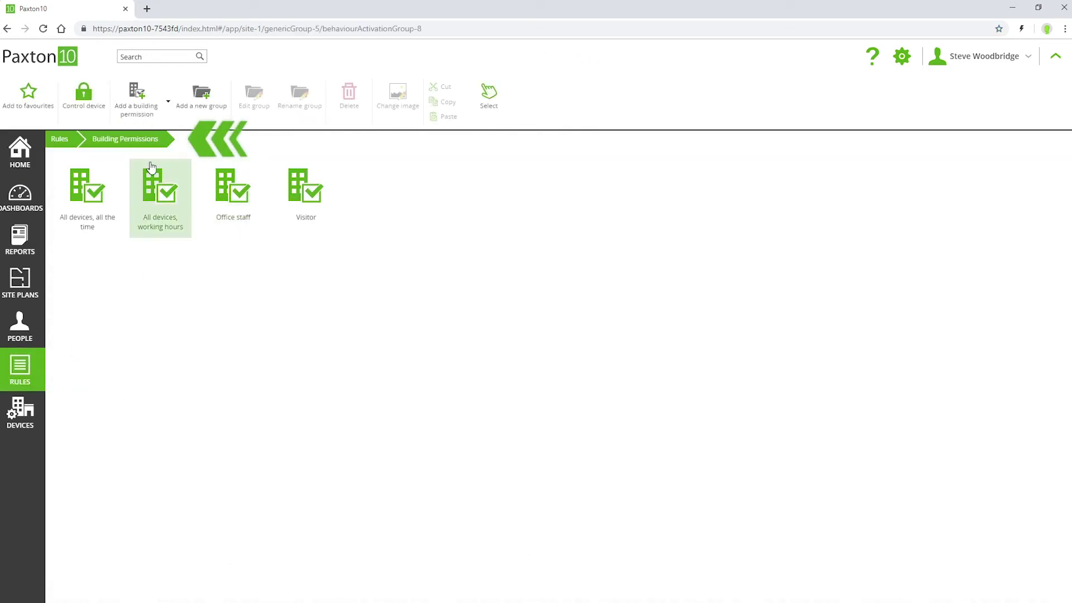
click(67, 144)
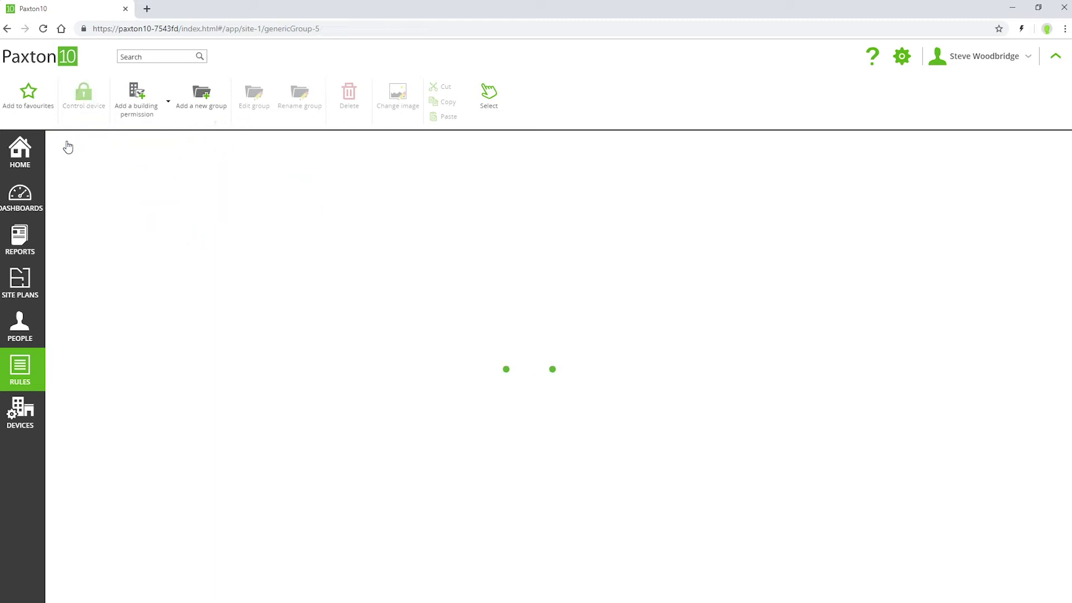
click(19, 162)
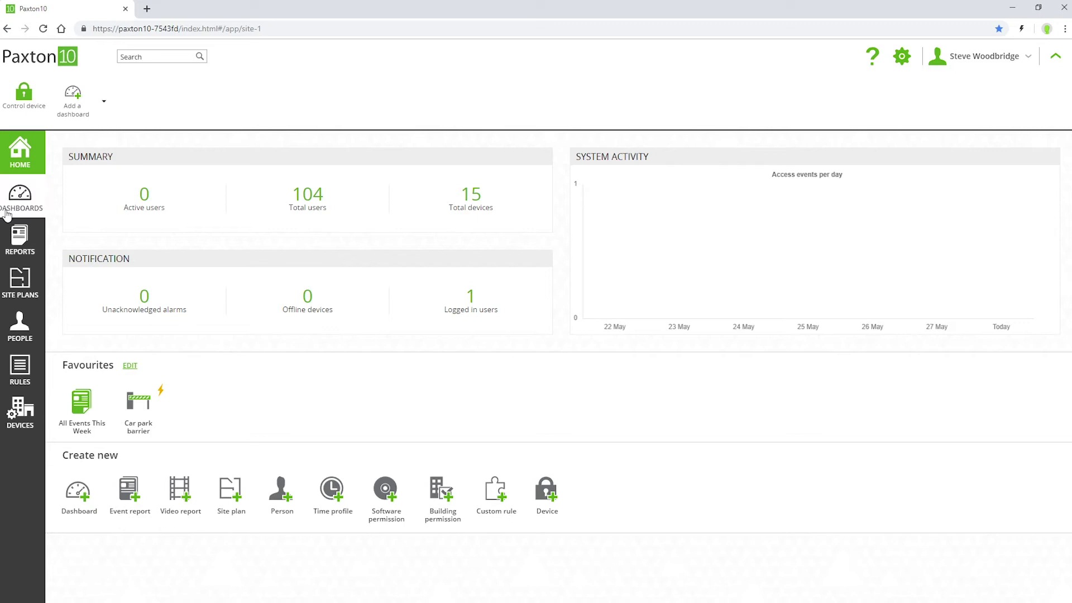
Create a new People group named IT
click(19, 329)
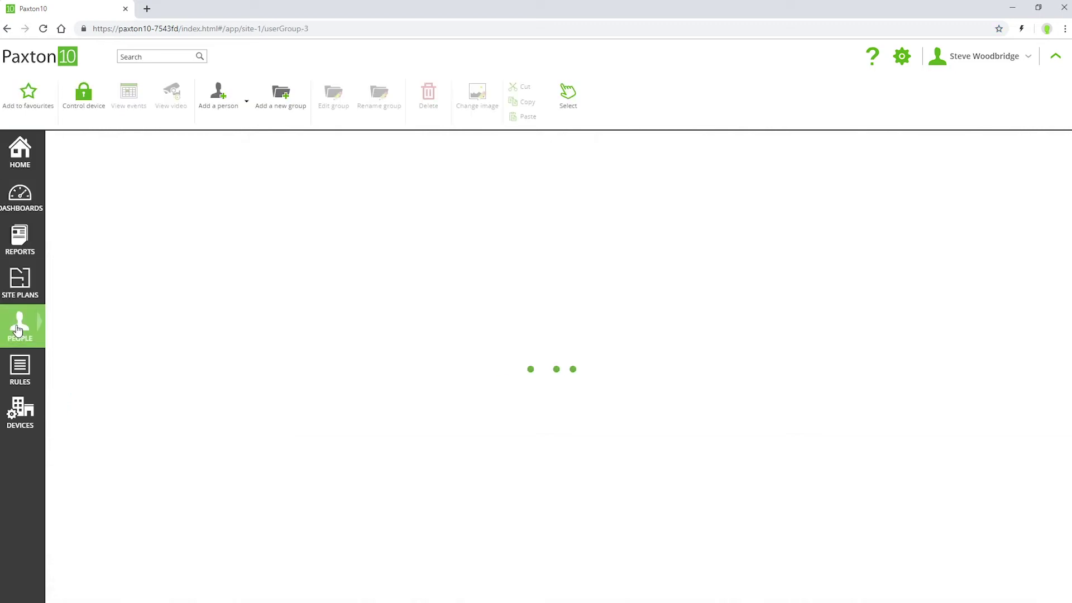
click(283, 103)
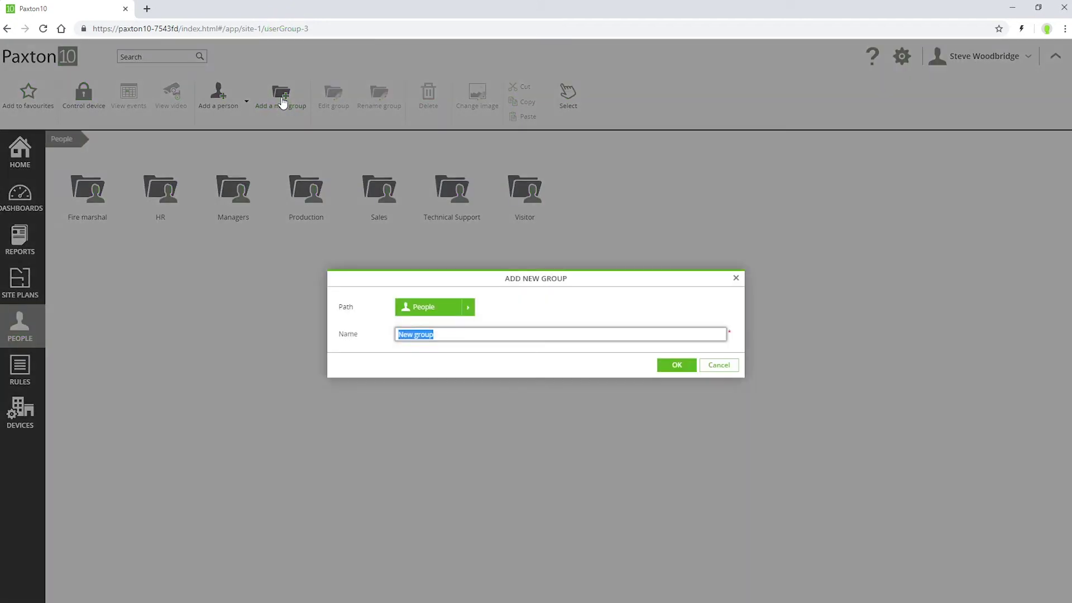
key(BackSpace)
key(Return)
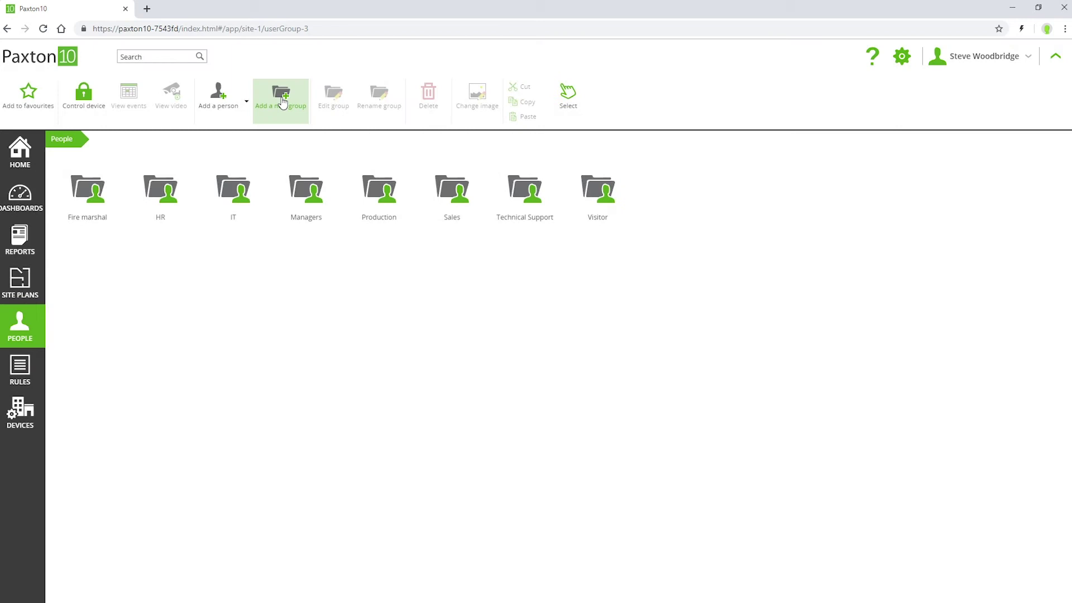
Create another People group named IT Support
click(283, 103)
text(IT Support)
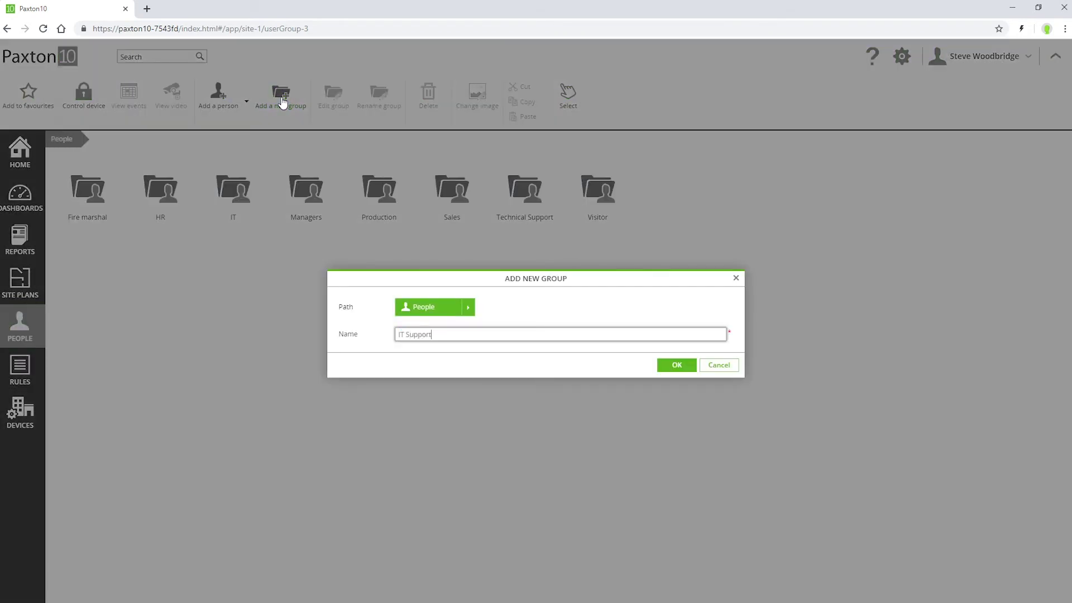
key(Return)
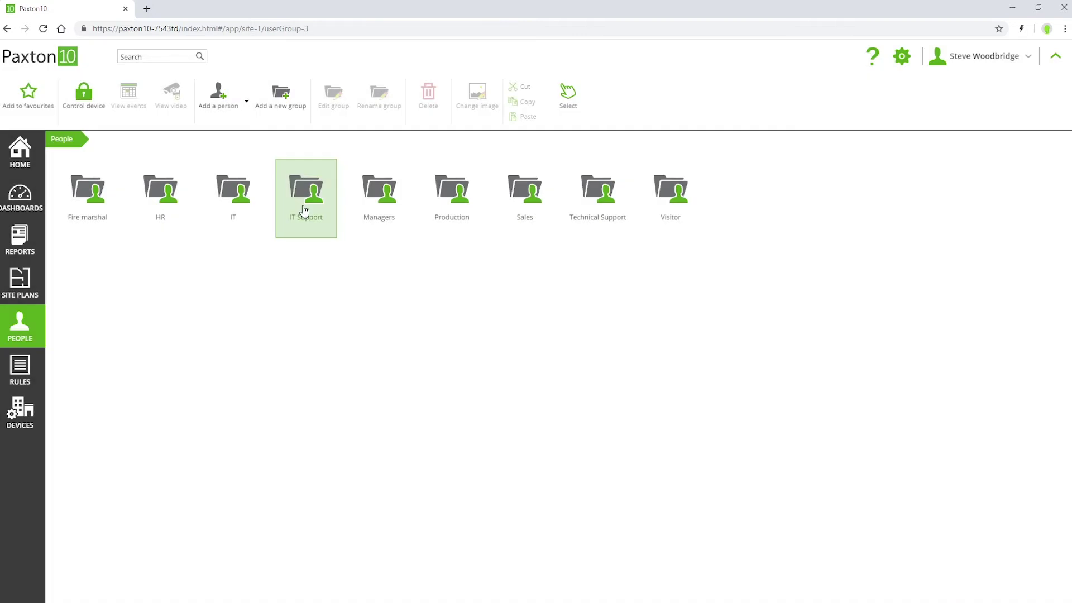
Drag the IT Support group into the IT group and check its contents
drag(304, 210, 233, 197)
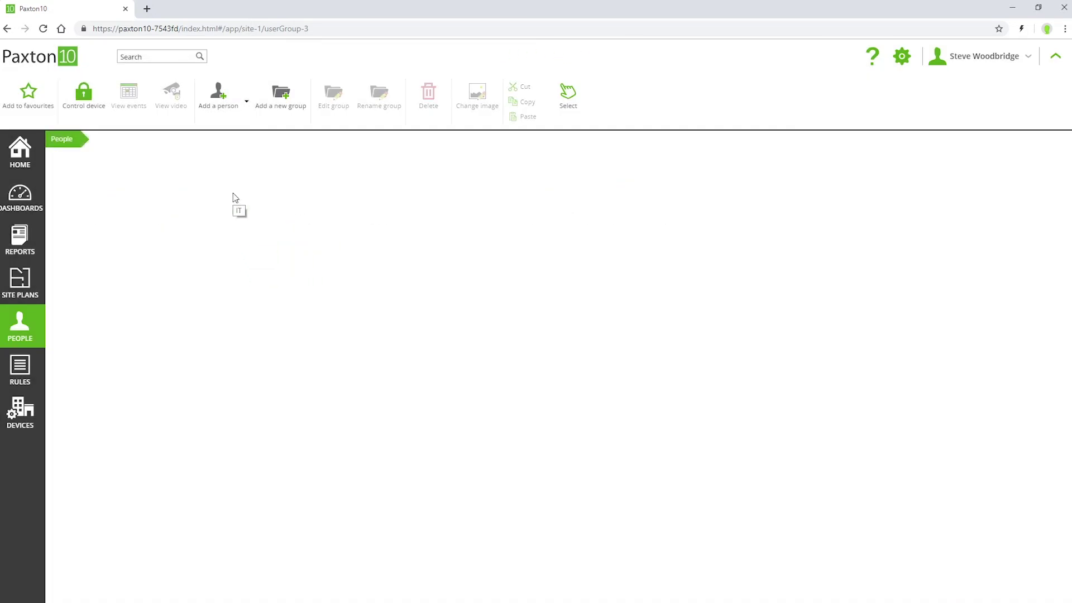
double_click(234, 197)
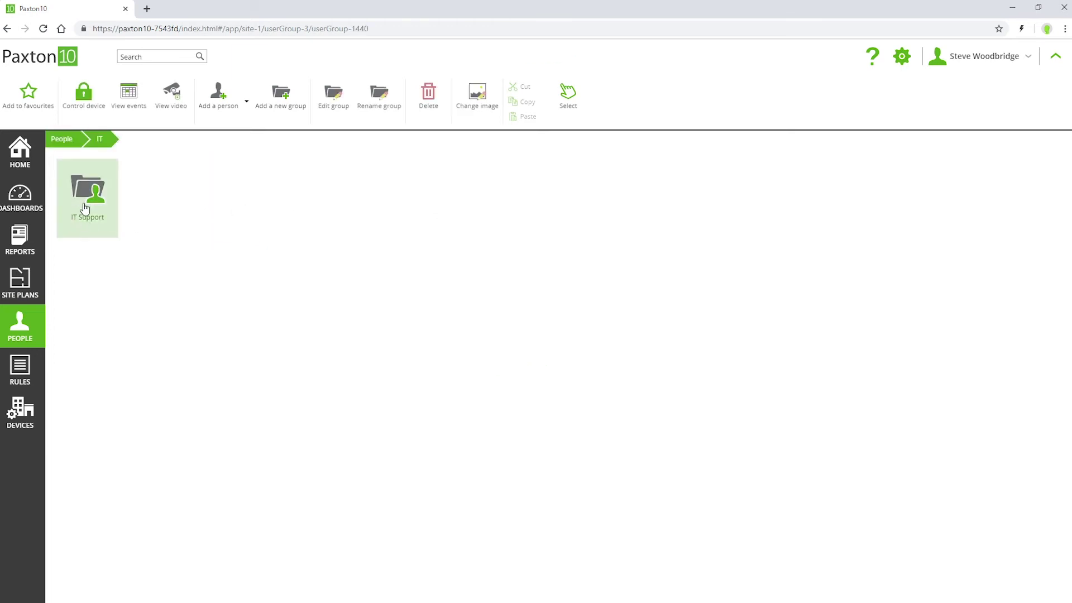
click(66, 143)
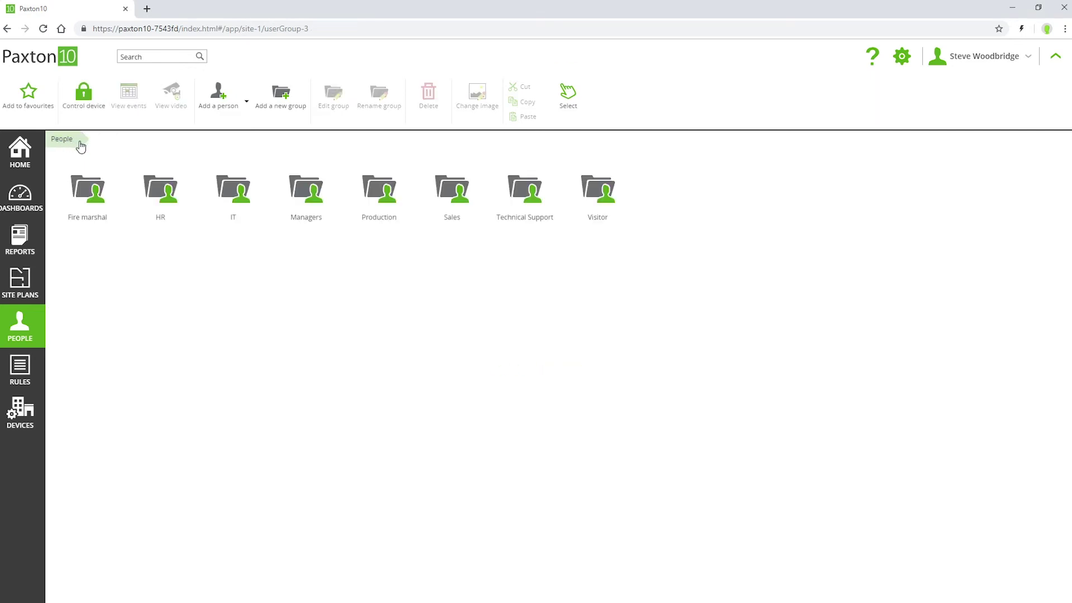
Move a person from the Sales group into the IT group via the People level
double_click(457, 200)
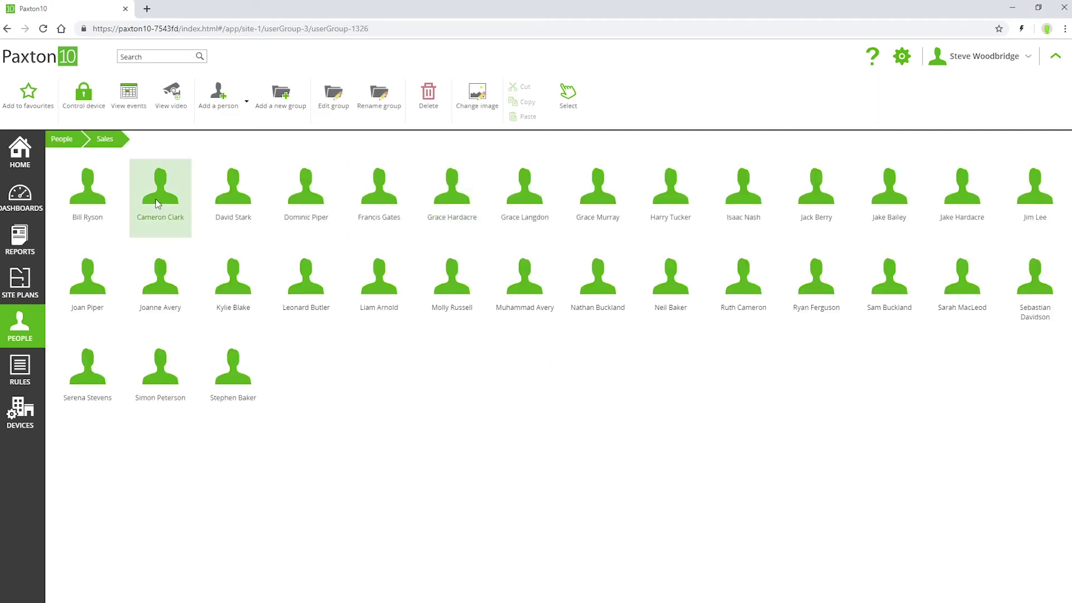
drag(157, 204, 60, 143)
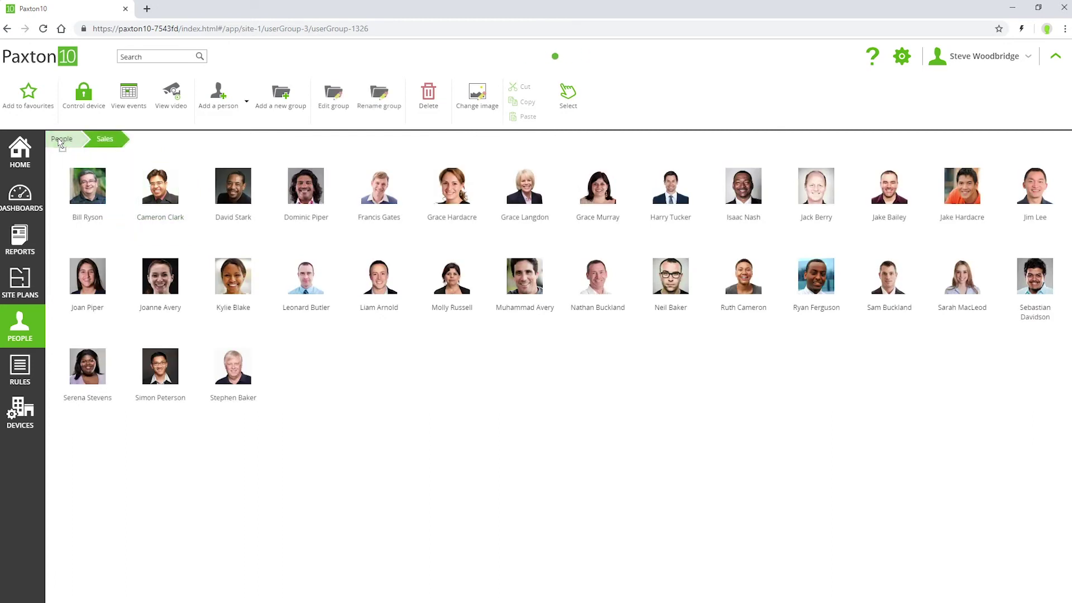
click(60, 143)
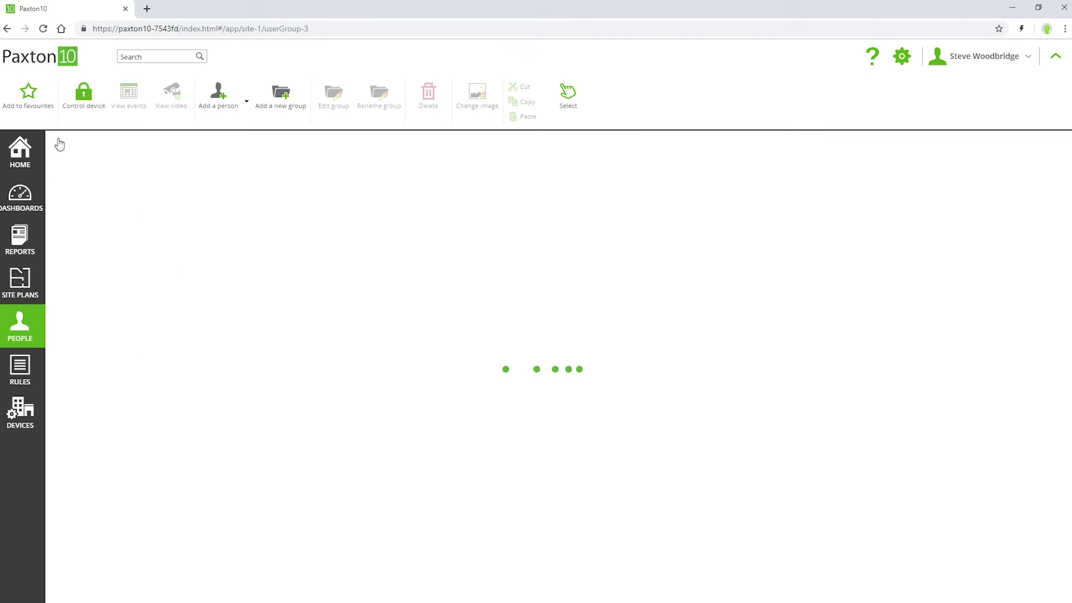
drag(667, 194, 229, 191)
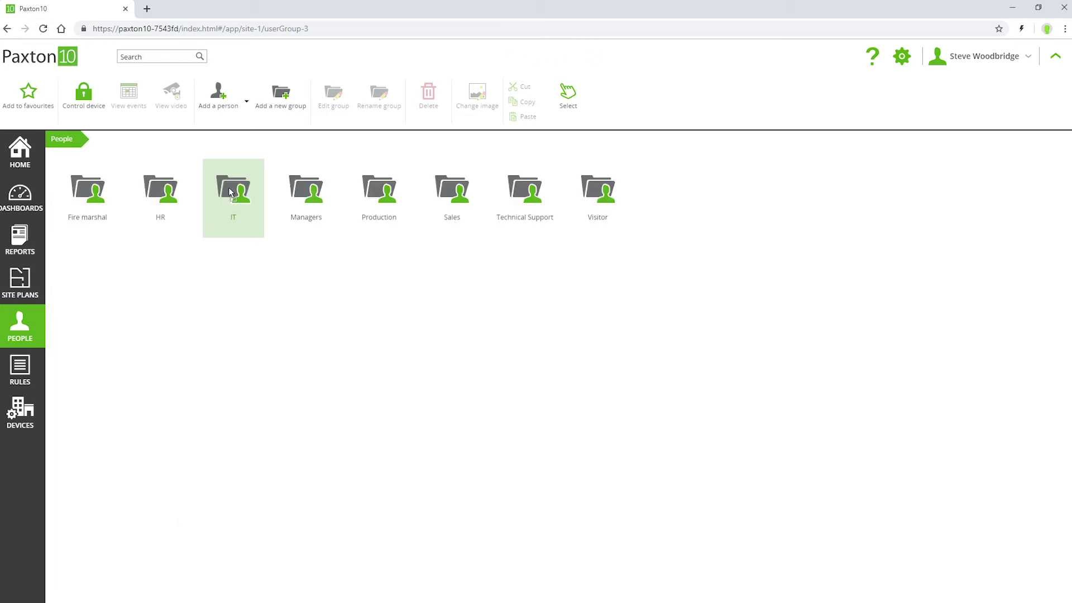
double_click(228, 191)
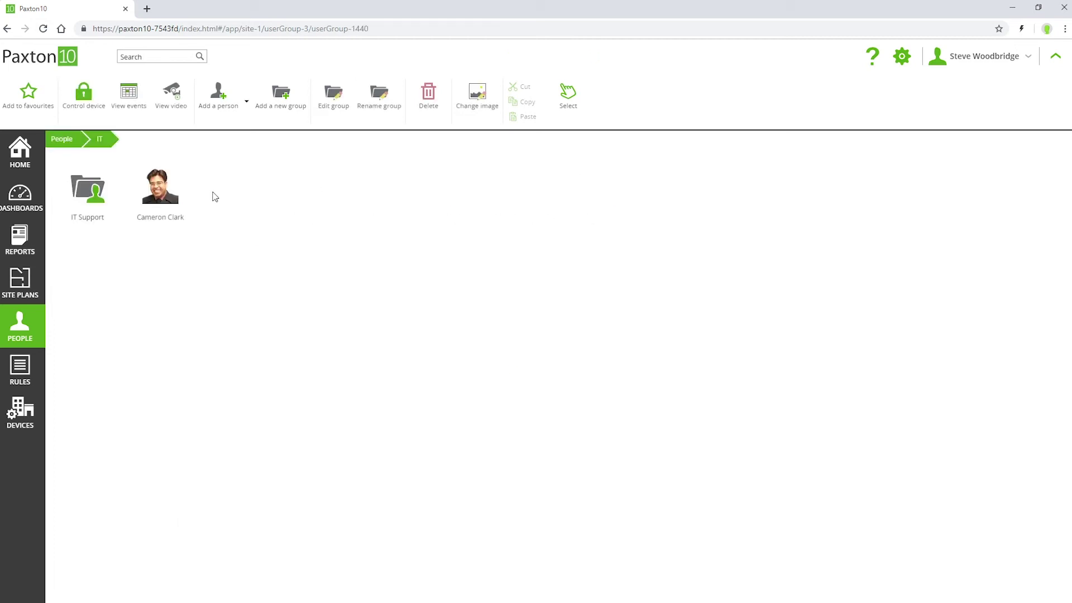
View the person's right-click actions menu, then go back to the Home dashboard
right_click(166, 204)
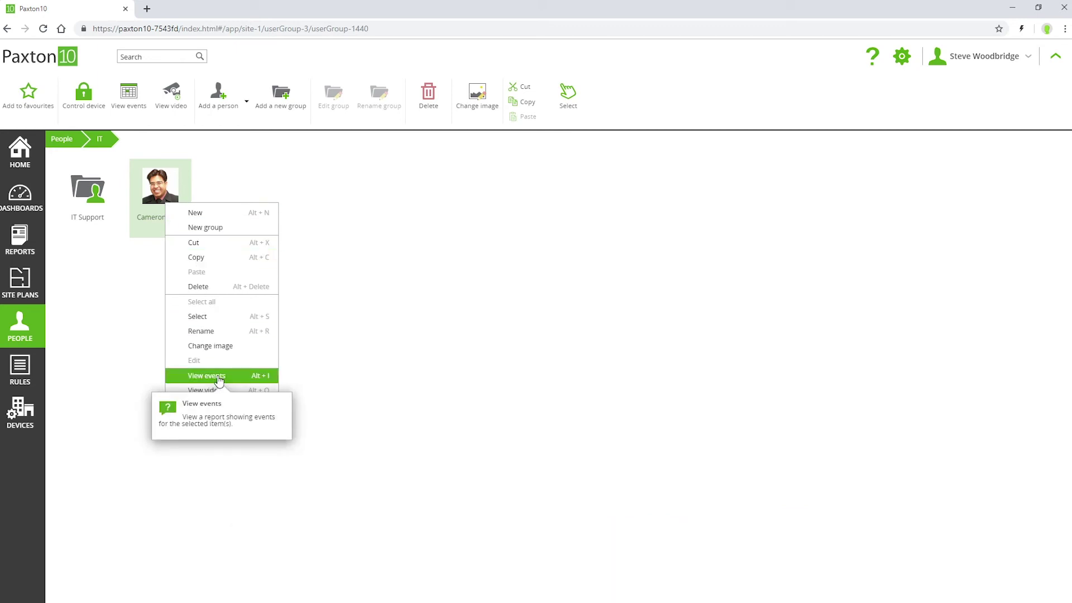
click(23, 153)
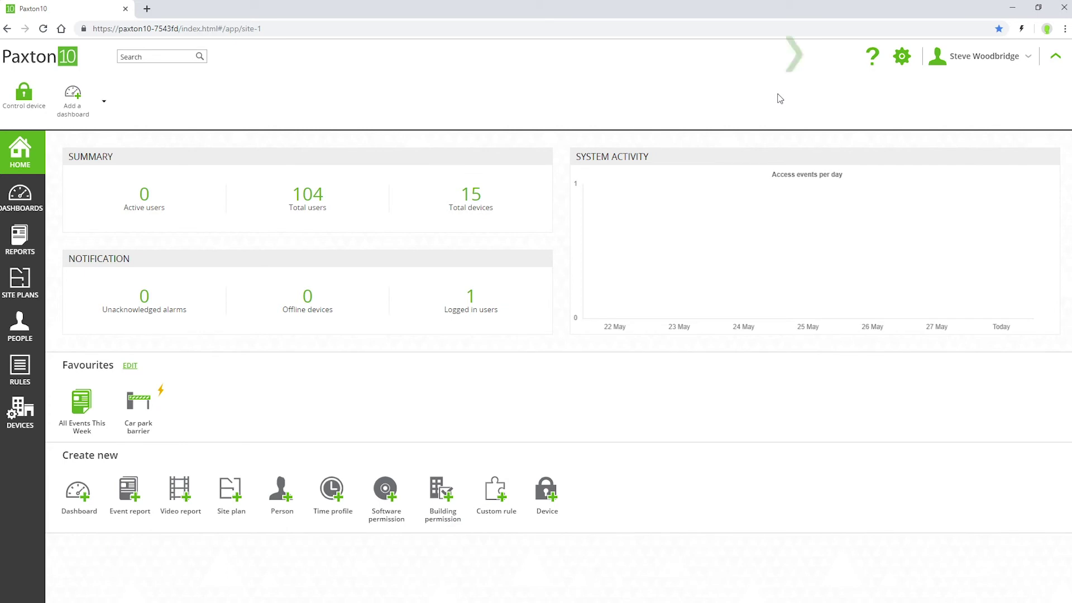
click(874, 56)
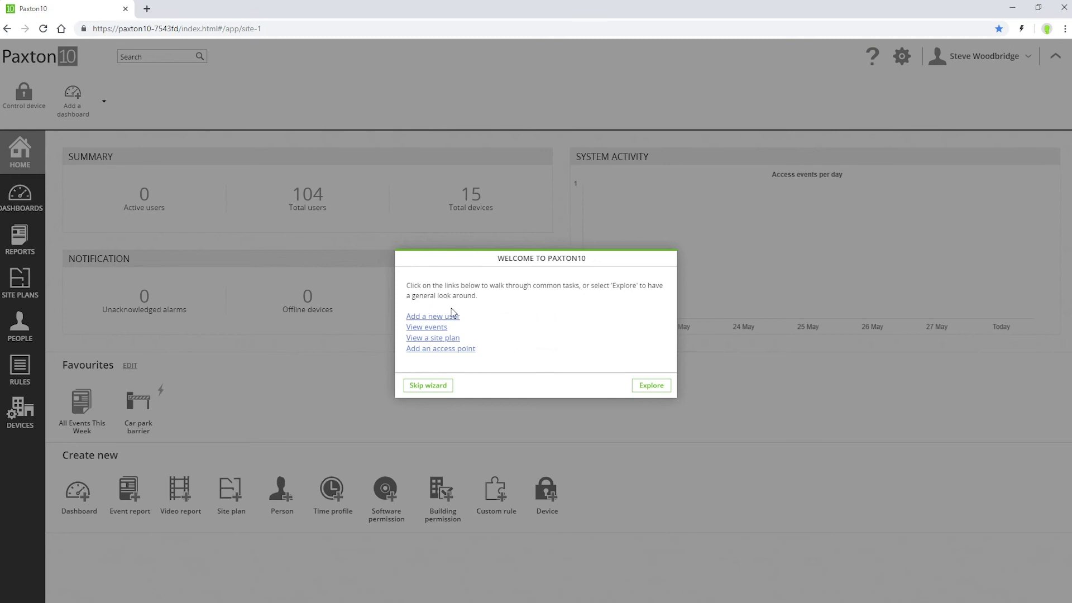
click(427, 387)
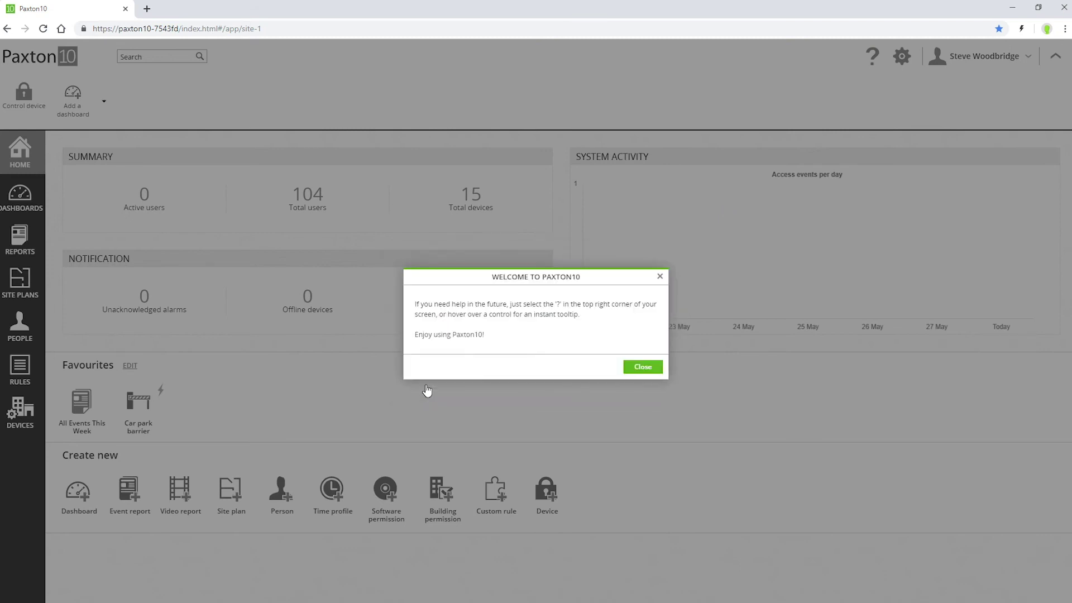
click(633, 367)
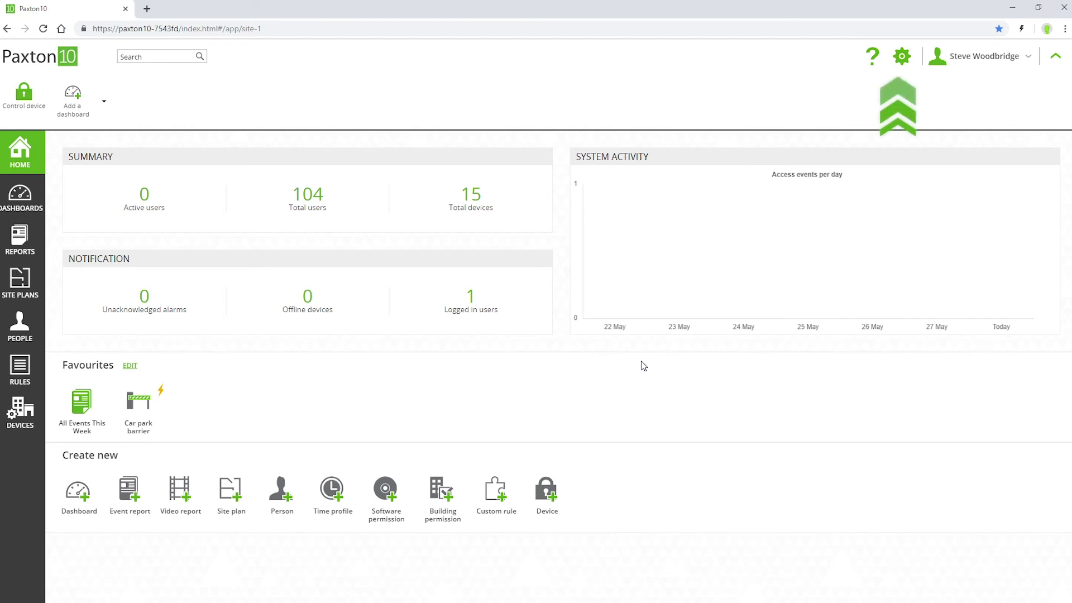
click(902, 57)
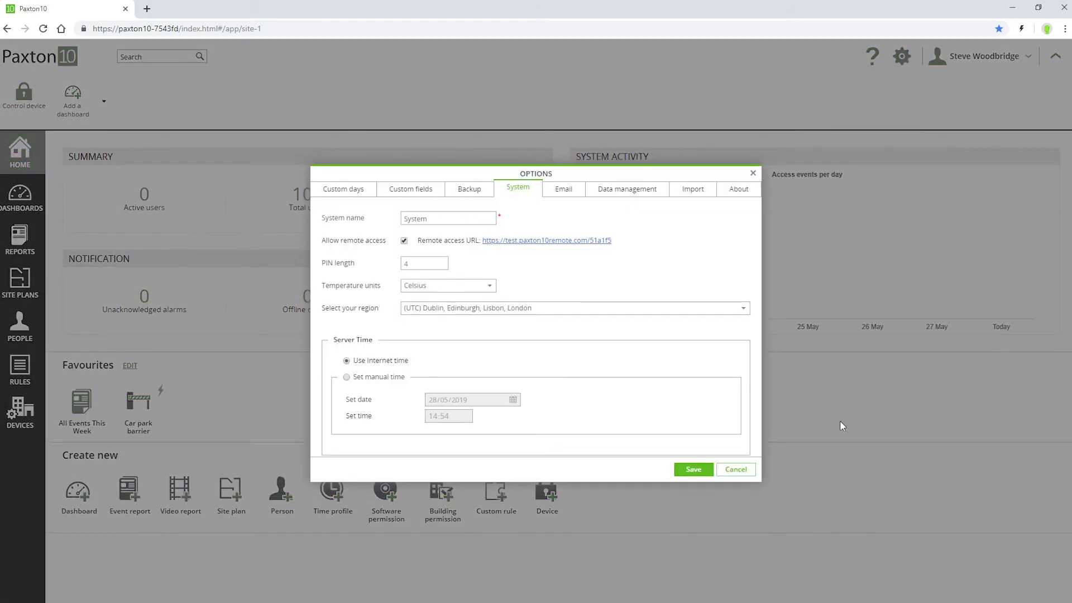
click(736, 471)
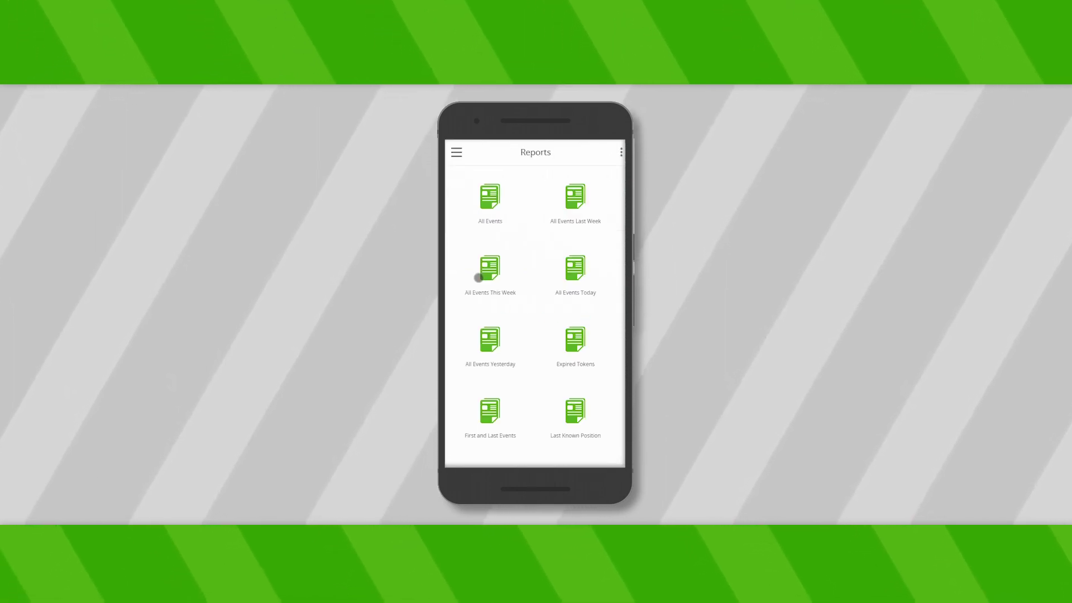
View the All Events report, then switch to the People section from the menu
click(484, 206)
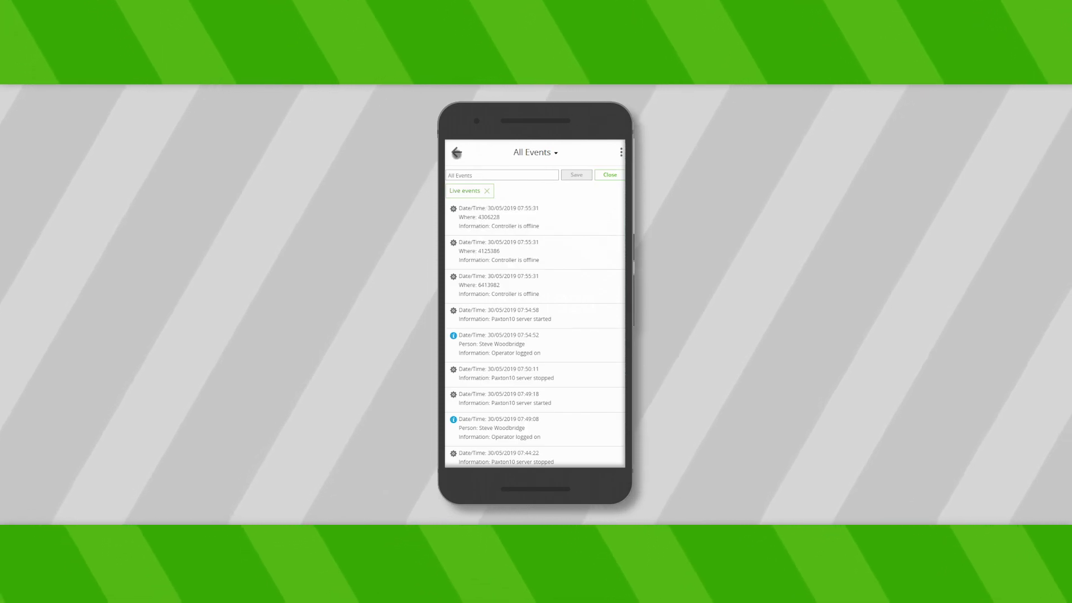
click(457, 152)
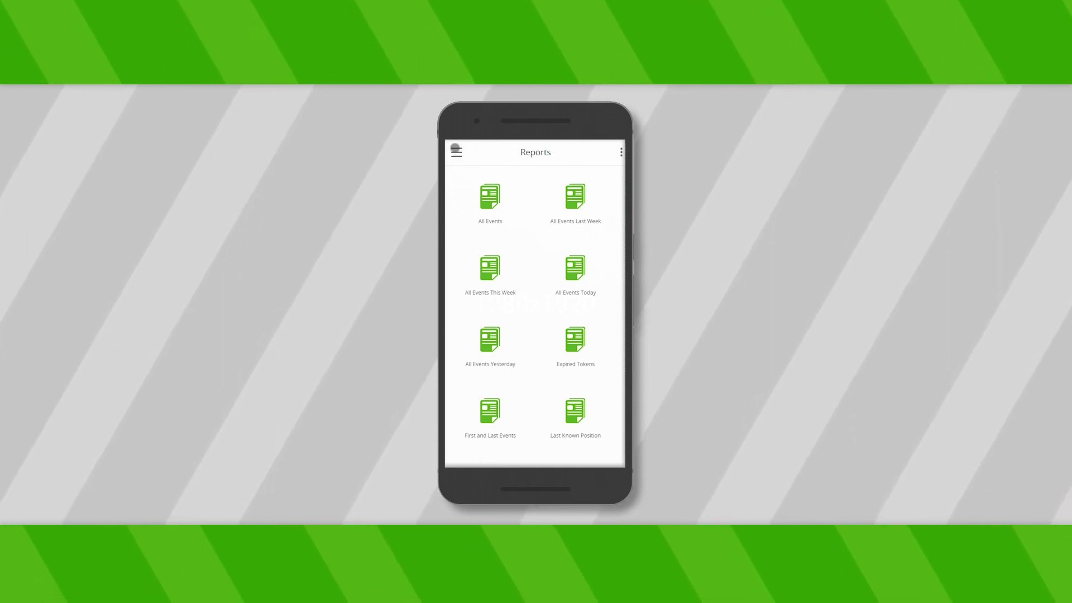
click(457, 154)
click(476, 294)
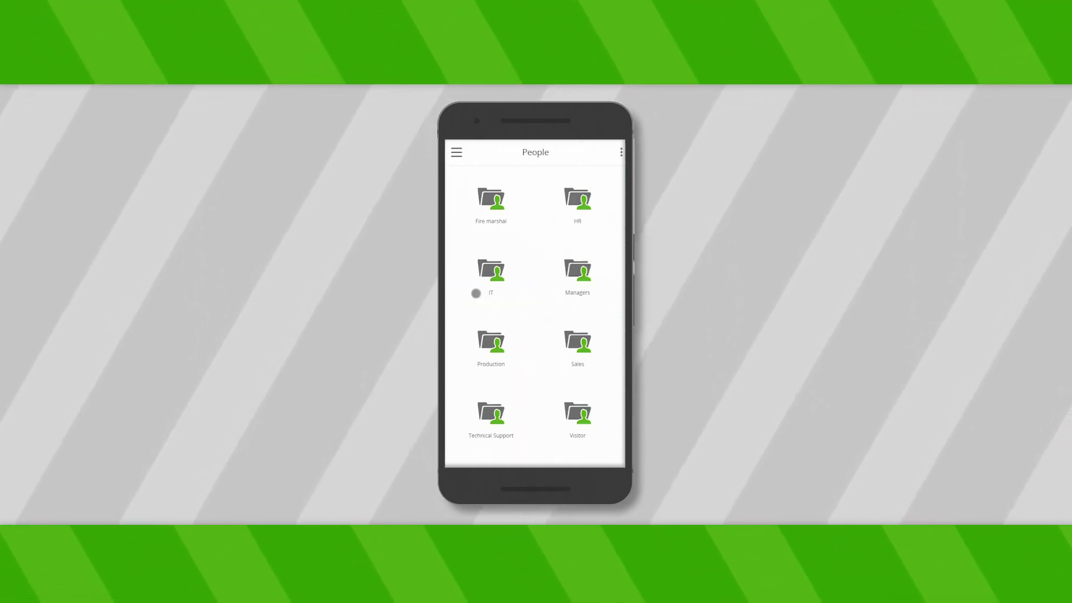
Review an HR person's Information and building Permissions, then open the People actions menu
click(583, 198)
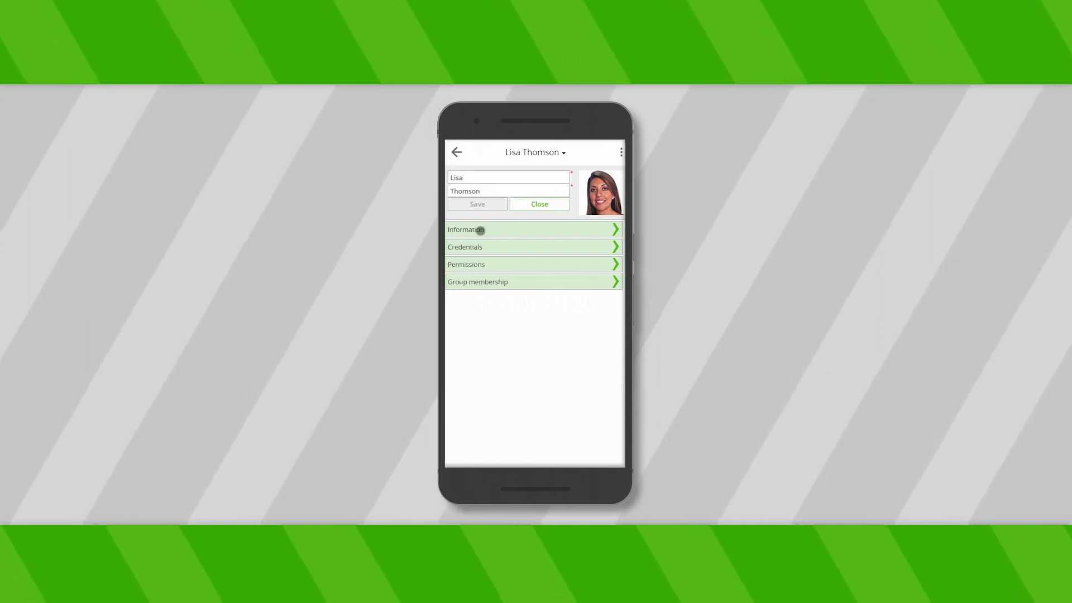
click(480, 229)
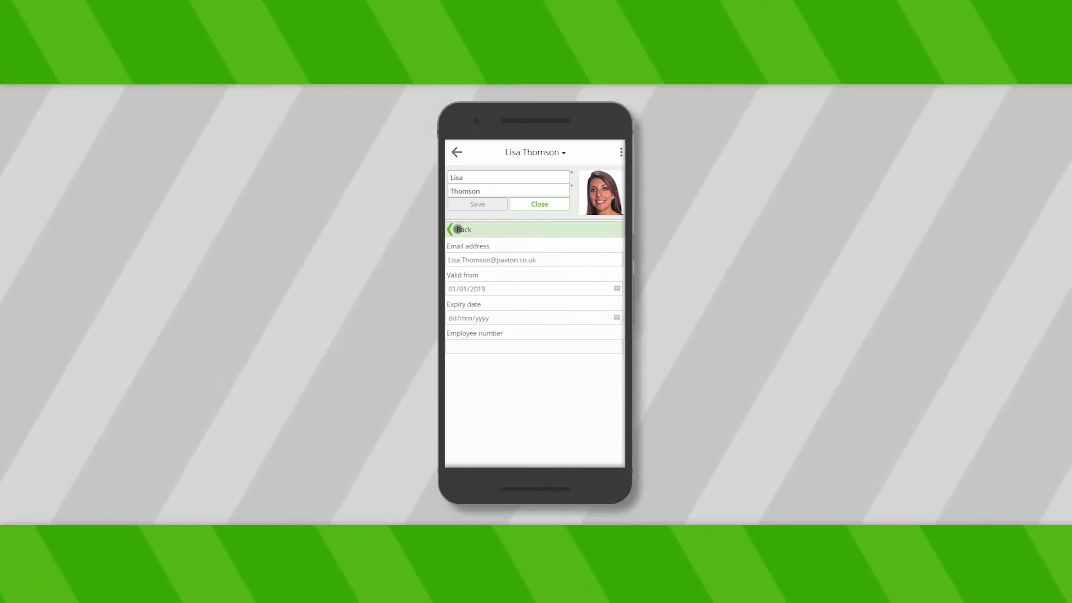
click(478, 229)
click(463, 264)
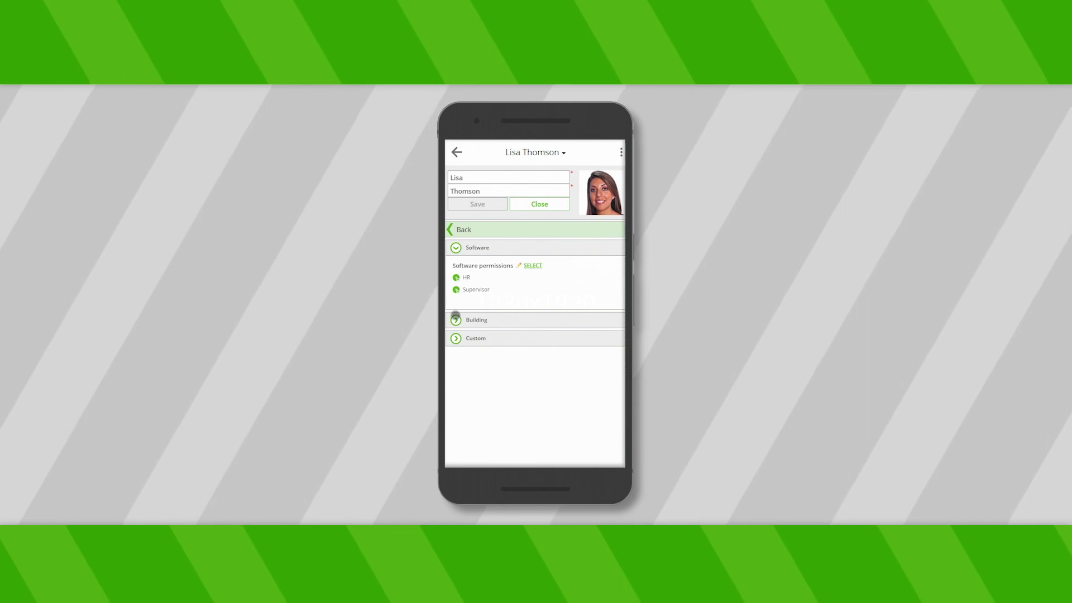
click(472, 321)
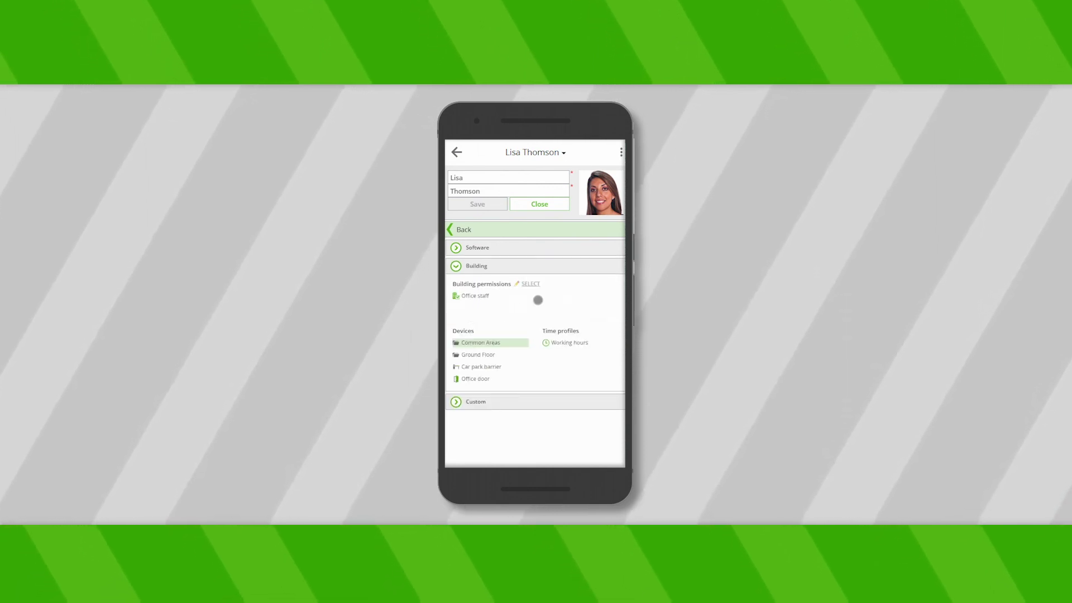
click(457, 152)
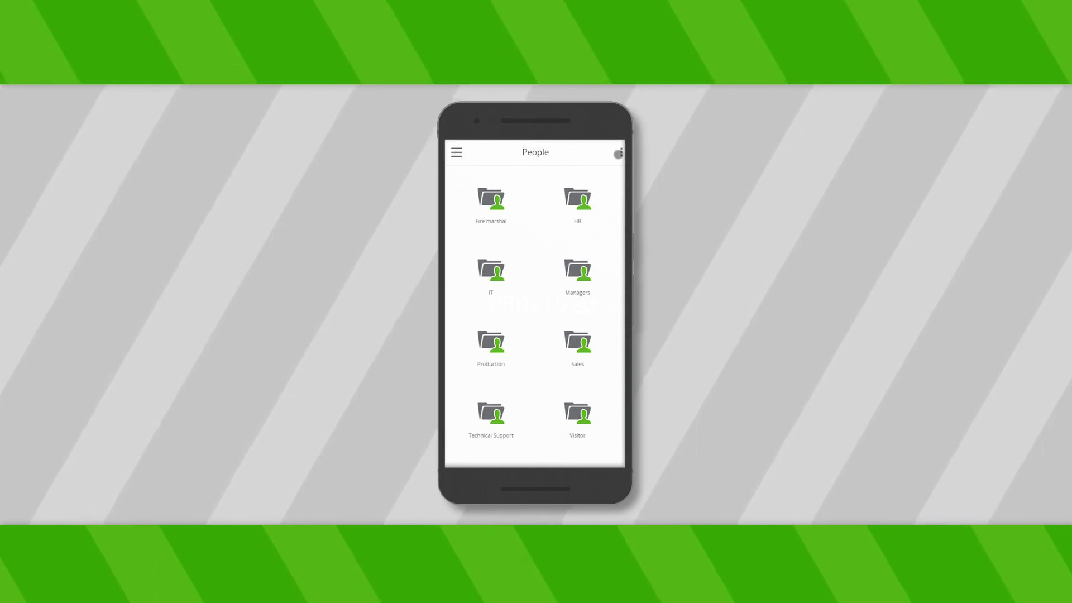
click(618, 154)
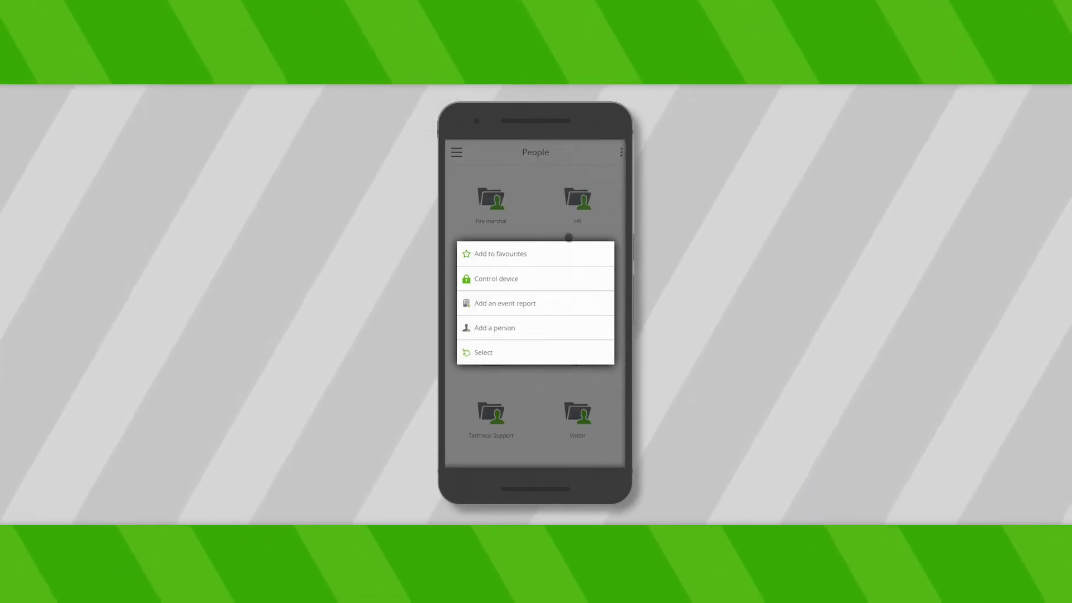